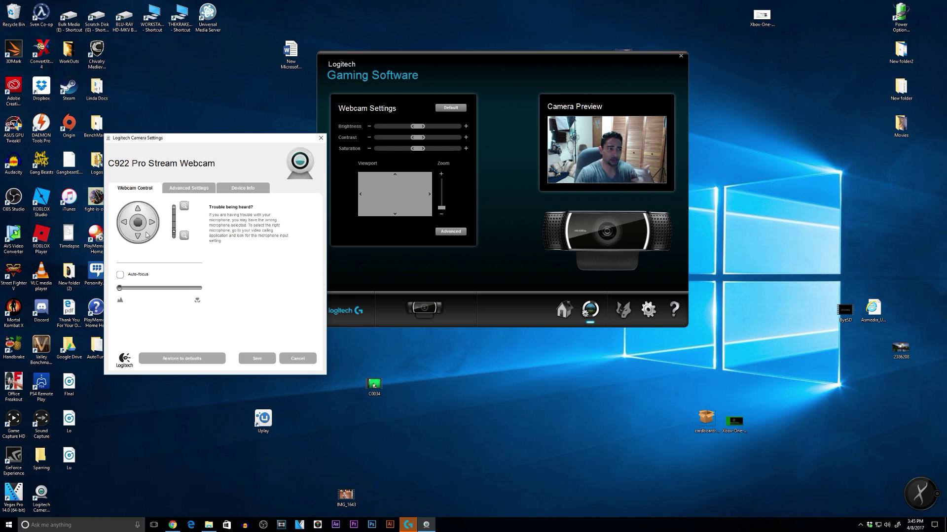
Open the C922's advanced driver properties and review the Camera Control and Video Proc Amp settings.
{"action": "left_click", "coordinate": [190, 193]}
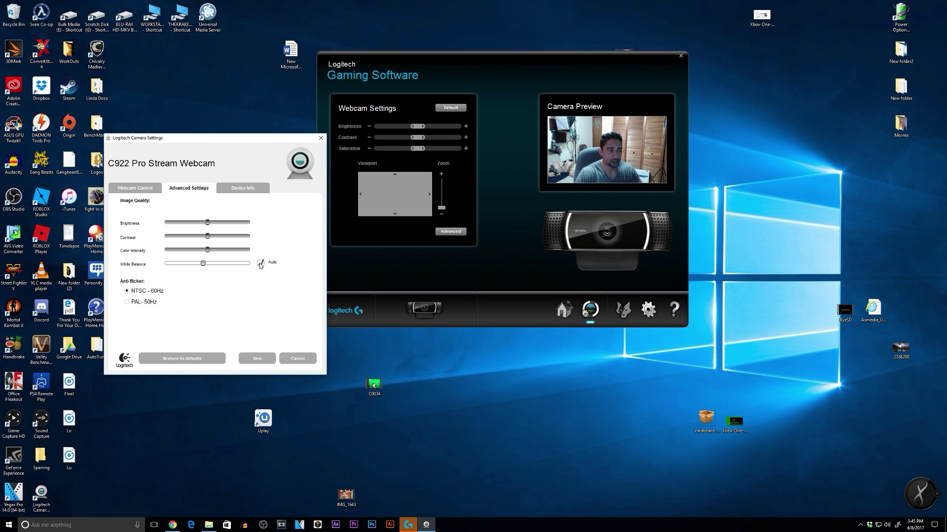
{"action": "left_click", "coordinate": [457, 231]}
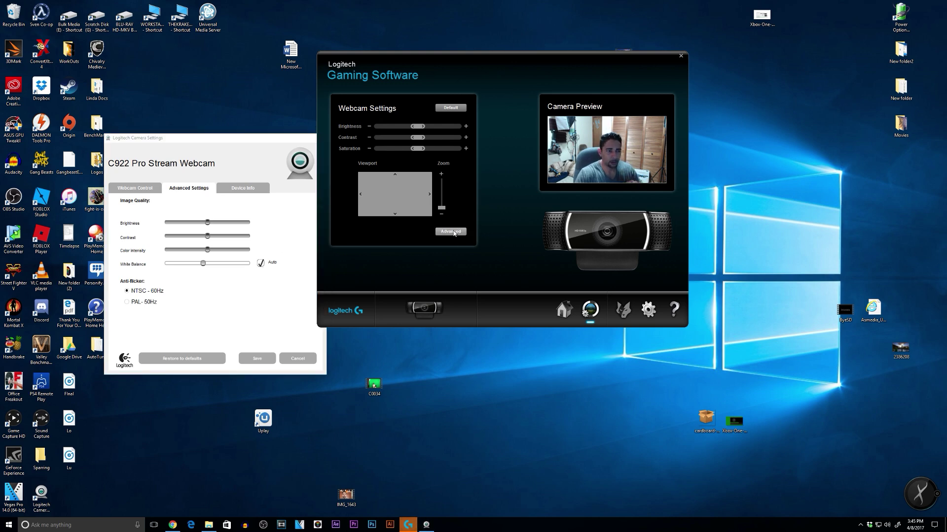
{"action": "left_click_drag", "start_coordinate": [419, 111], "coordinate": [241, 92]}
{"action": "left_click", "coordinate": [217, 104]}
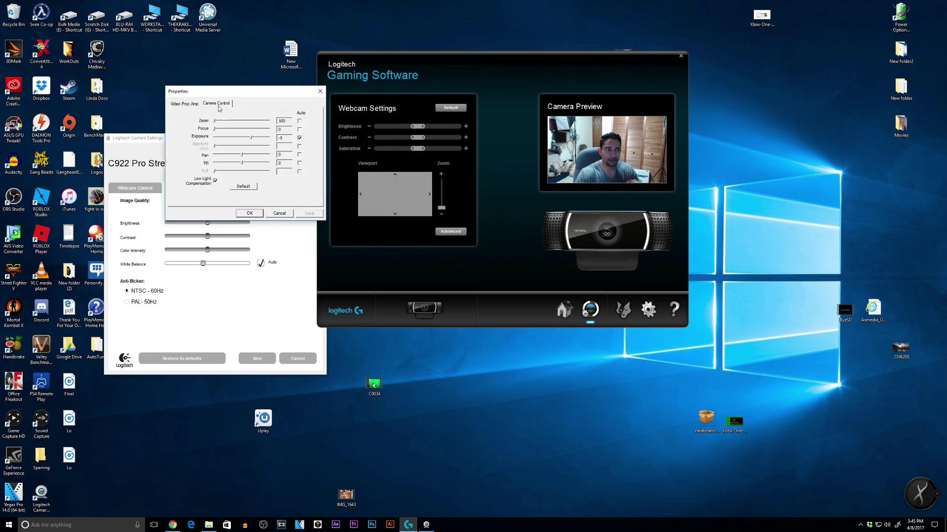
{"action": "left_click", "coordinate": [192, 106]}
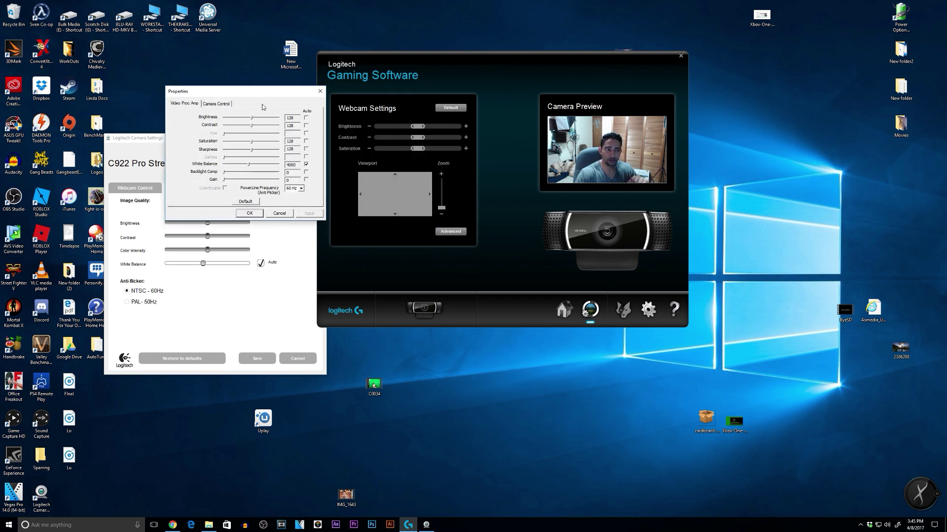
Close the advanced properties, Logitech Gaming Software and the Logitech camera settings window.
{"action": "left_click", "coordinate": [320, 92]}
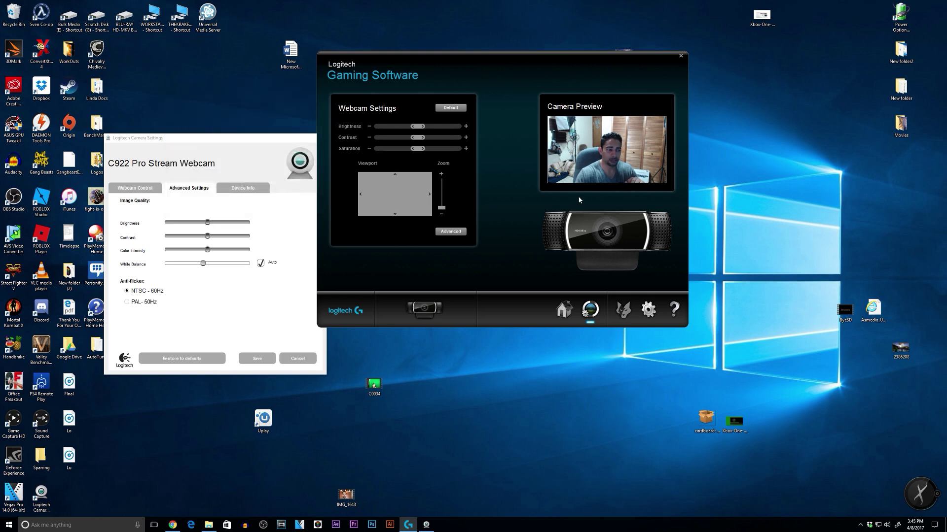
{"action": "left_click", "coordinate": [680, 57]}
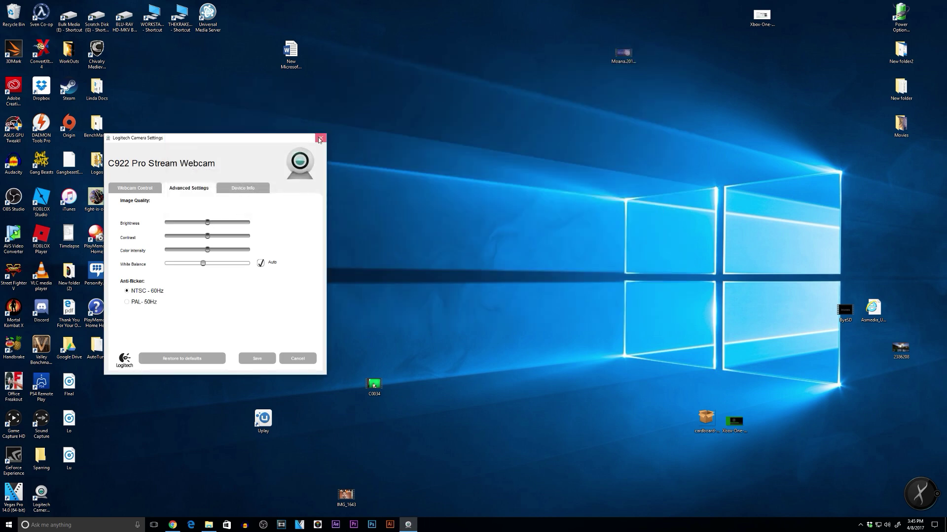
{"action": "left_click", "coordinate": [320, 138]}
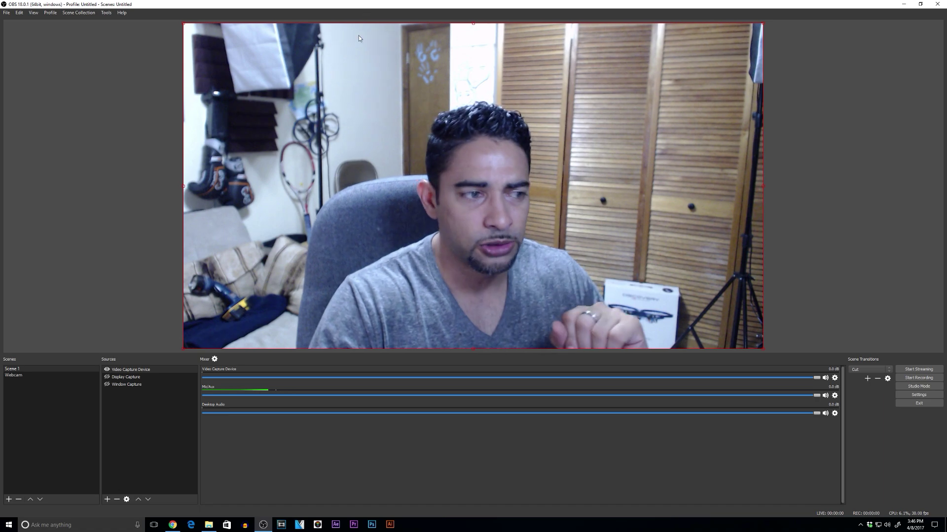
Show the webcam's Configure Video Camera Control settings beside the preview: zoom 100, focus 0, exposure -5.
{"action": "left_click", "coordinate": [128, 500]}
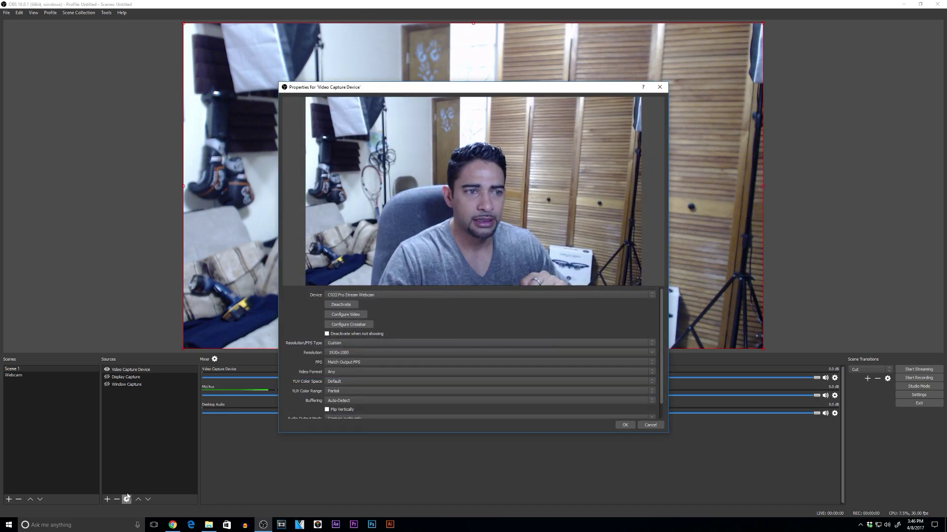
{"action": "left_click_drag", "start_coordinate": [523, 88], "coordinate": [248, 48]}
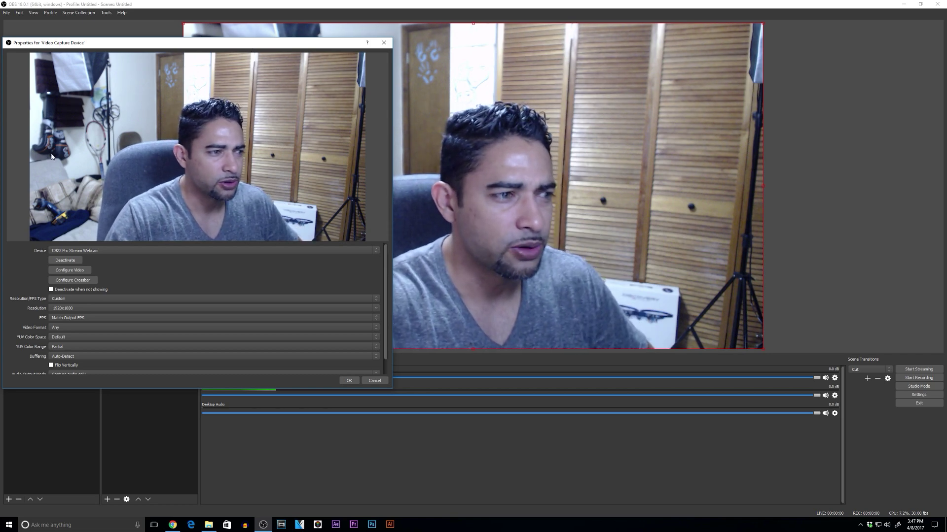
{"action": "left_click", "coordinate": [74, 272]}
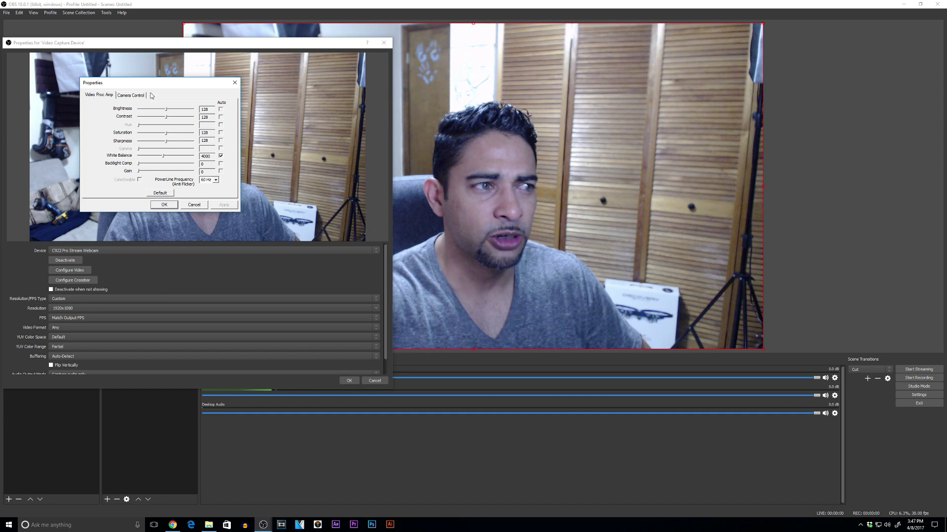
{"action": "left_click_drag", "start_coordinate": [163, 84], "coordinate": [785, 171]}
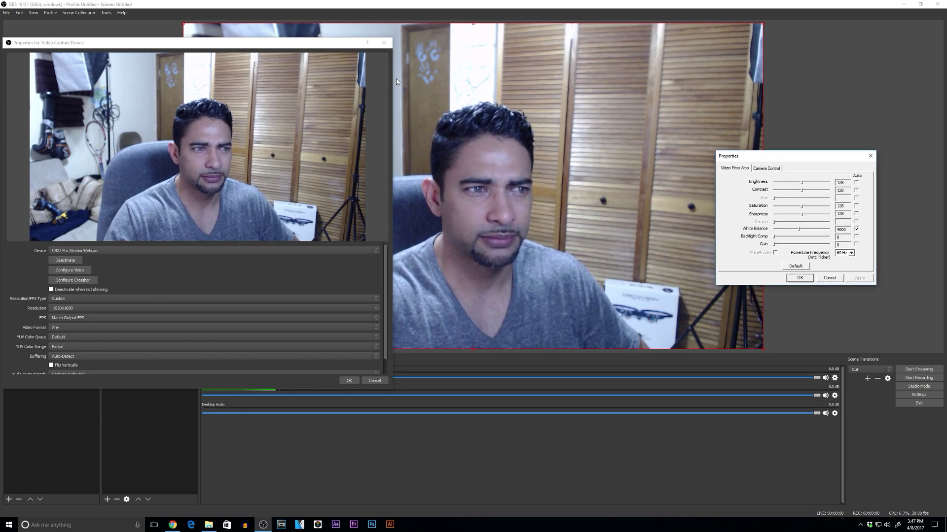
{"action": "left_click", "coordinate": [323, 48]}
{"action": "left_click_drag", "start_coordinate": [323, 49], "coordinate": [293, 48]}
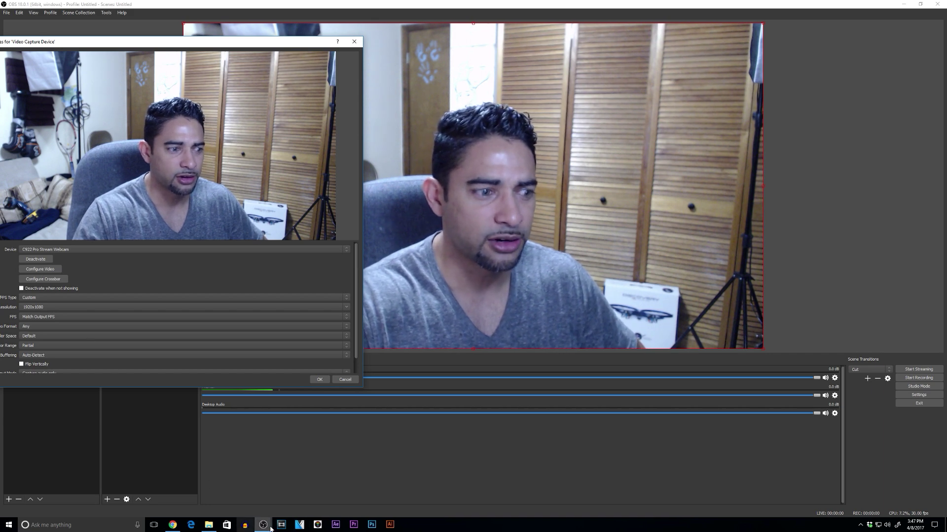
{"action": "left_click", "coordinate": [296, 493]}
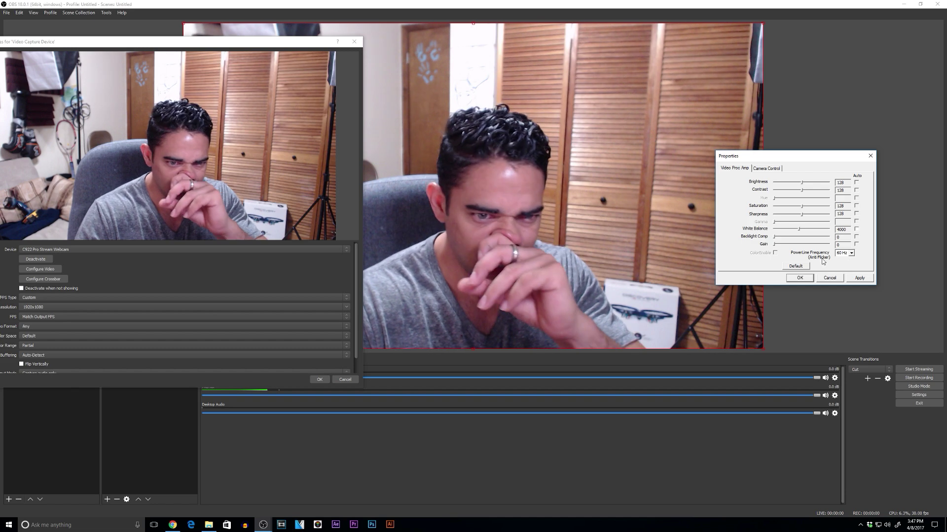
{"action": "left_click", "coordinate": [767, 169]}
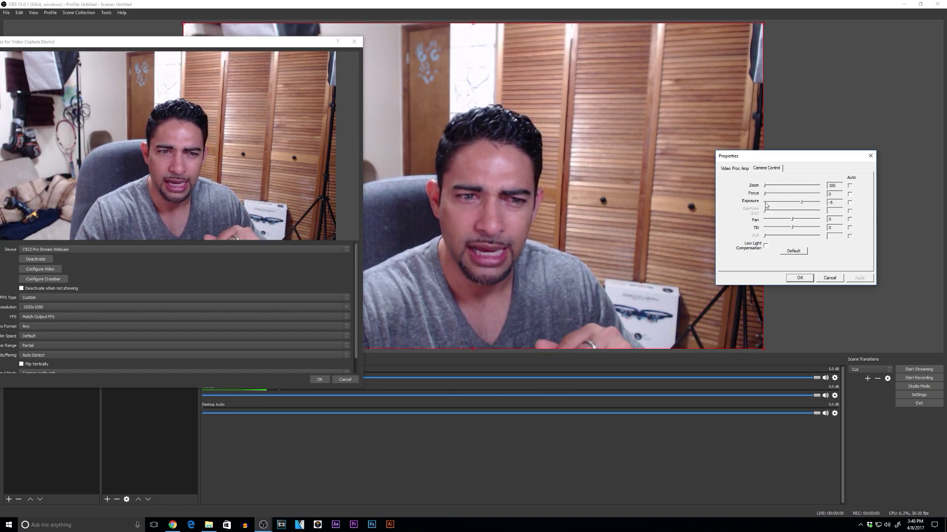
{"action": "left_click", "coordinate": [802, 202]}
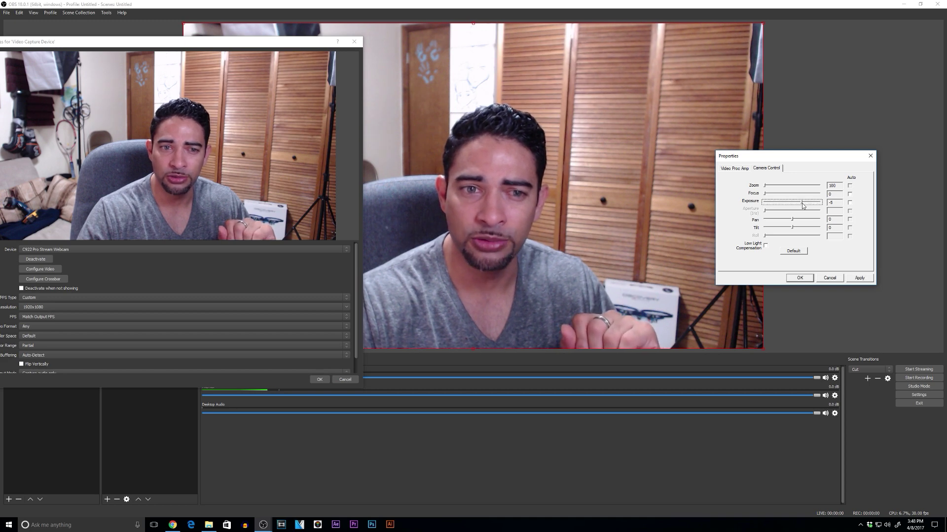
Sweep webcam exposure between -3 and -9 to compare brightness, then return to the image adjustments.
{"action": "left_click_drag", "start_coordinate": [802, 205], "coordinate": [807, 205]}
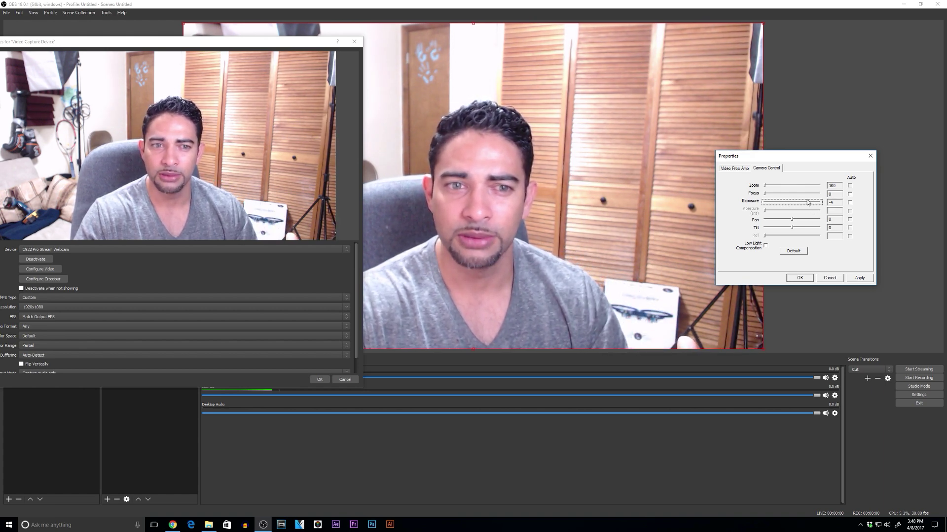
{"action": "left_click_drag", "start_coordinate": [808, 202], "coordinate": [816, 204]}
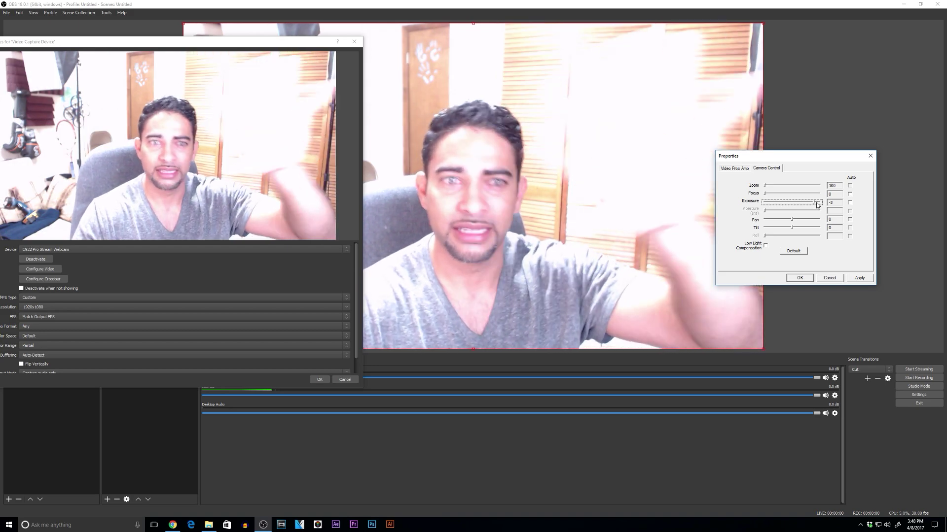
{"action": "left_click_drag", "start_coordinate": [816, 204], "coordinate": [776, 206]}
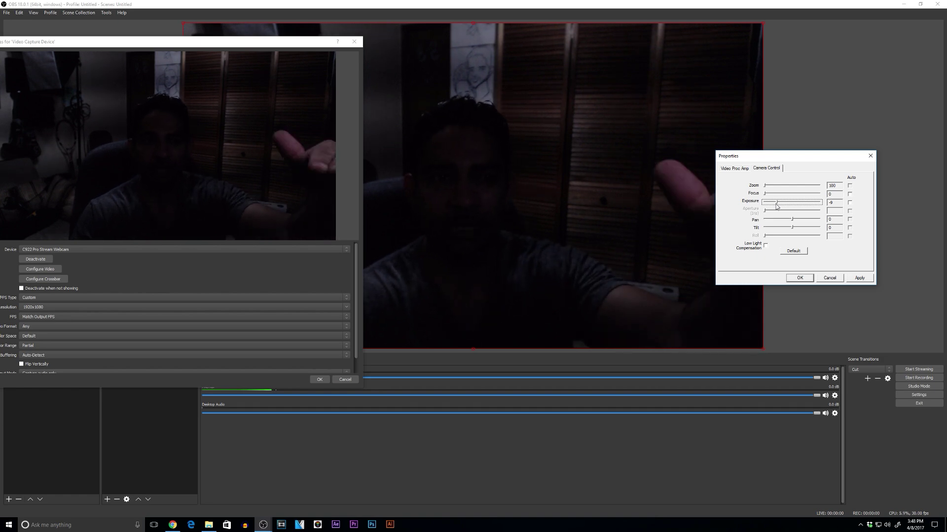
{"action": "left_click_drag", "start_coordinate": [776, 207], "coordinate": [801, 203]}
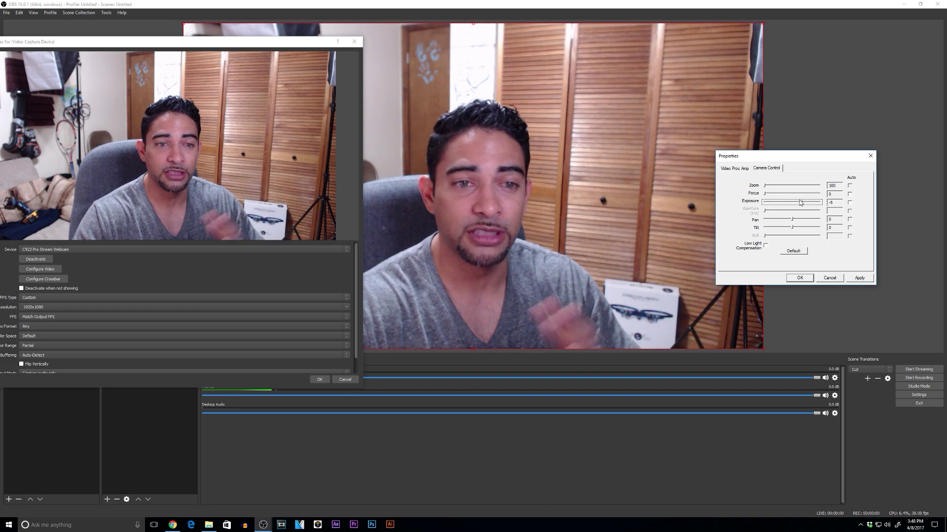
{"action": "left_click", "coordinate": [727, 170]}
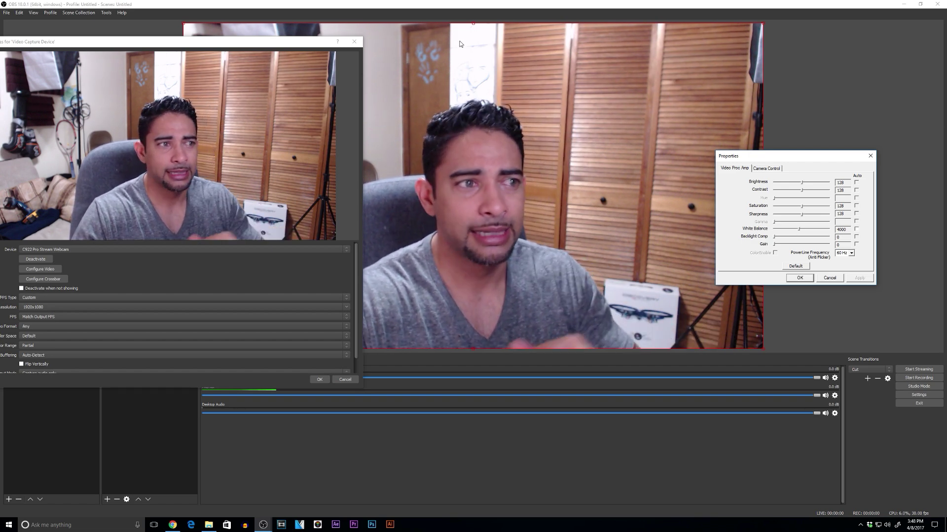
Shift the source properties window lower and bring the webcam's Video Proc Amp settings forward.
{"action": "left_click_drag", "start_coordinate": [287, 47], "coordinate": [392, 58]}
{"action": "mouse_move", "coordinate": [262, 524]}
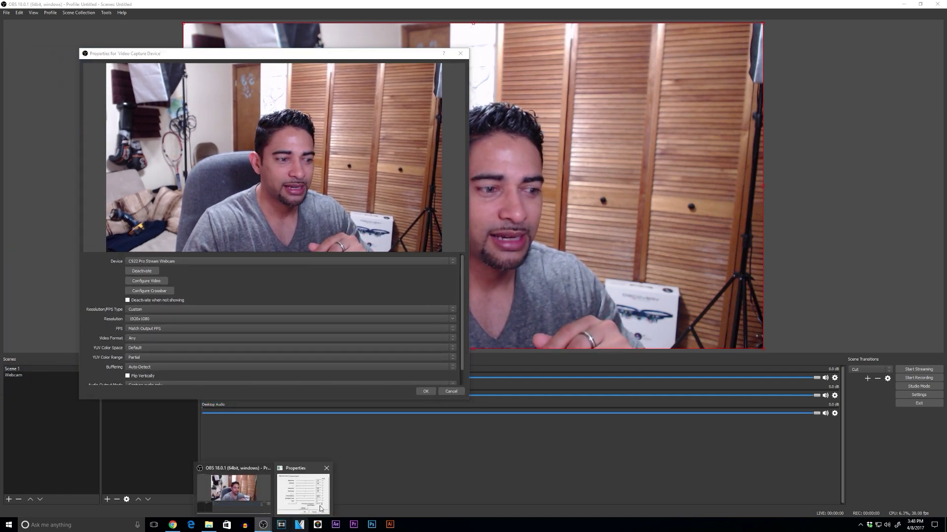
{"action": "left_click", "coordinate": [304, 496]}
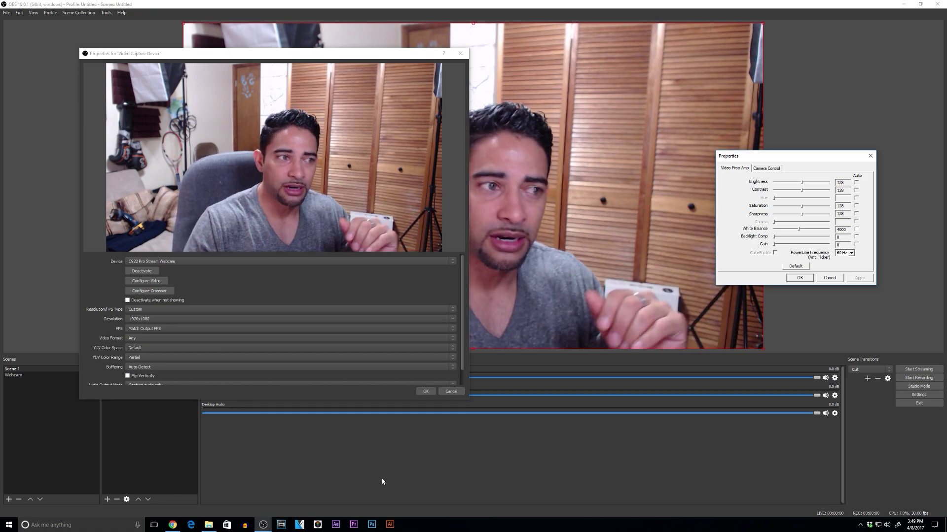
{"action": "left_click_drag", "start_coordinate": [392, 54], "coordinate": [375, 152]}
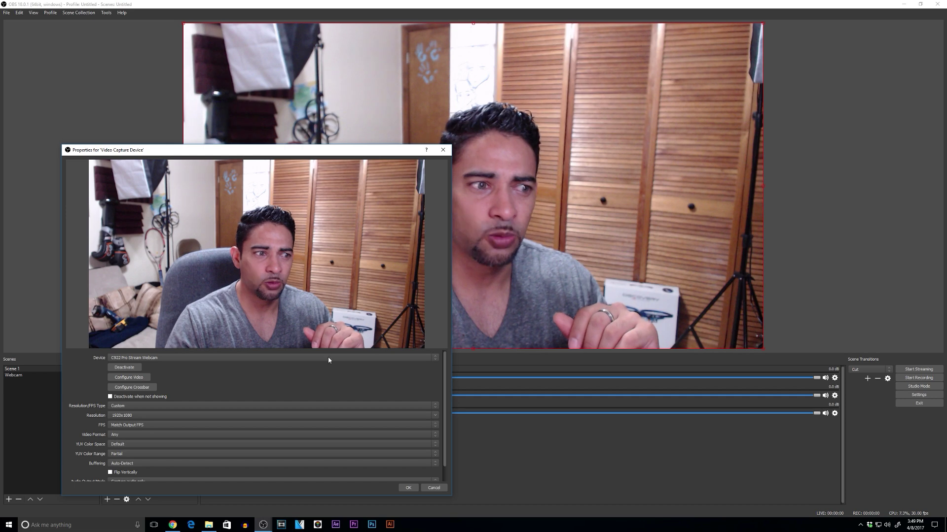
Set the webcam white balance to about 3980, then minimize OBS to the desktop.
{"action": "left_click", "coordinate": [263, 525]}
{"action": "left_click", "coordinate": [303, 493]}
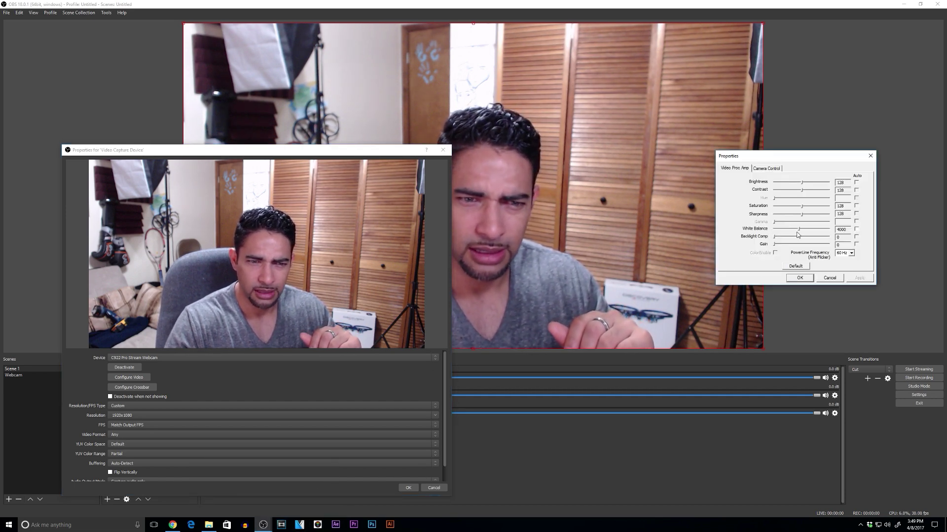
{"action": "mouse_move", "coordinate": [799, 229]}
{"action": "left_mouse_down"}
{"action": "mouse_move", "coordinate": [772, 230]}
{"action": "mouse_move", "coordinate": [819, 230]}
{"action": "mouse_move", "coordinate": [779, 228]}
{"action": "mouse_move", "coordinate": [814, 232]}
{"action": "mouse_move", "coordinate": [806, 232]}
{"action": "left_mouse_up"}
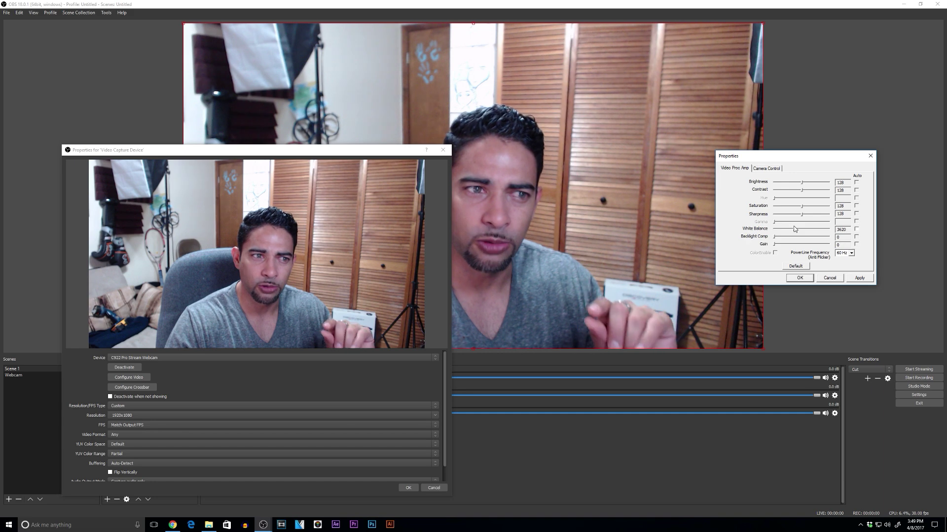
{"action": "left_click_drag", "start_coordinate": [799, 228], "coordinate": [804, 229]}
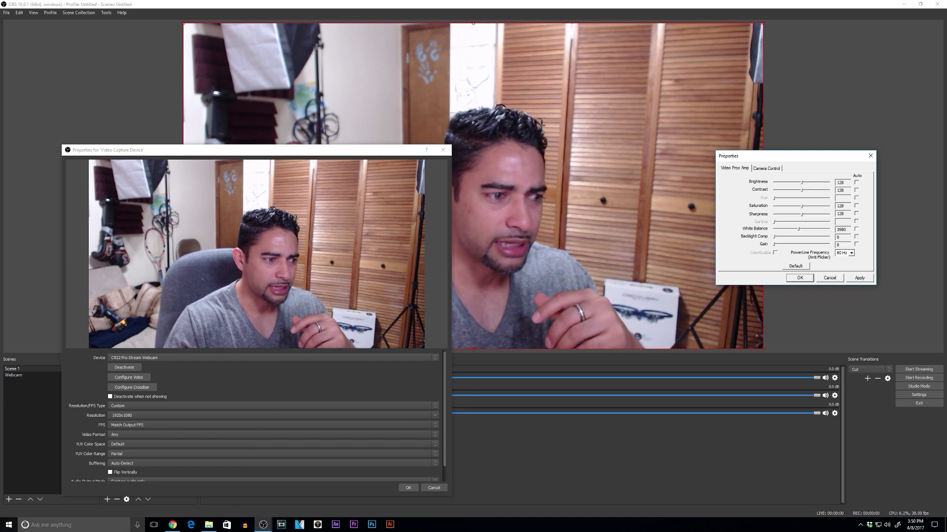
{"action": "left_click", "coordinate": [901, 5]}
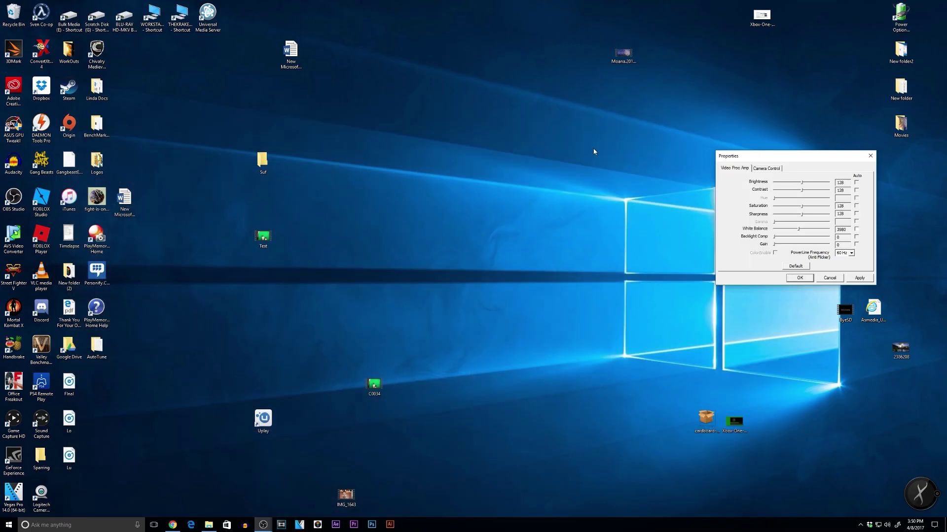
Review the C922's Advanced Settings in Logitech Camera Settings, save, and return to OBS.
{"action": "double_click", "coordinate": [41, 494]}
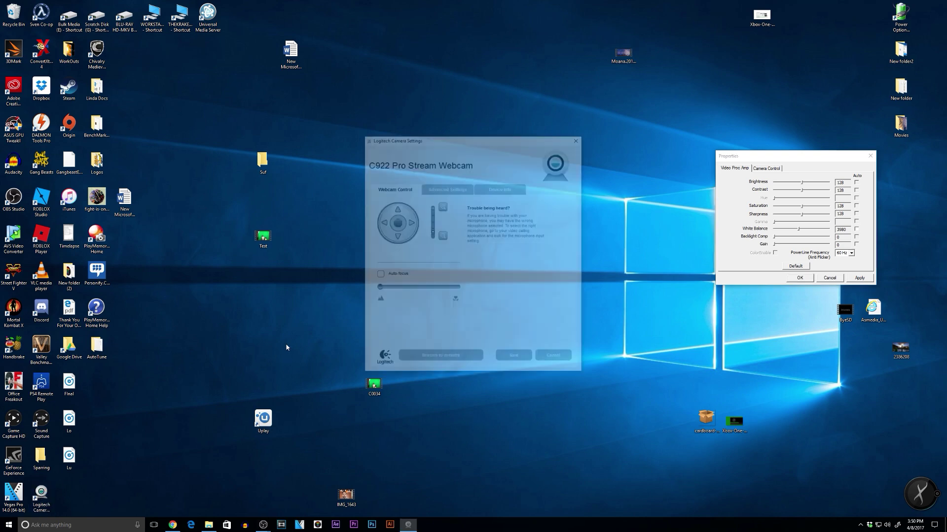
{"action": "left_click", "coordinate": [447, 192]}
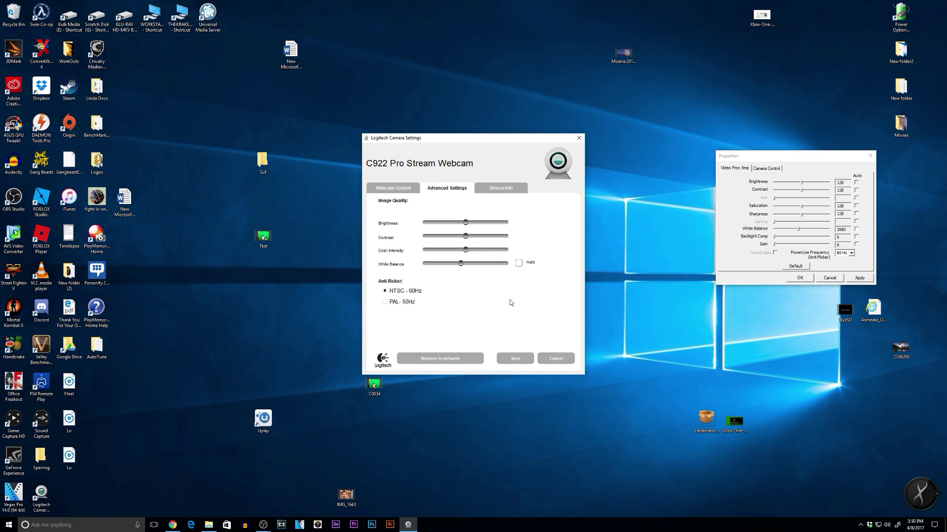
{"action": "left_click", "coordinate": [514, 361]}
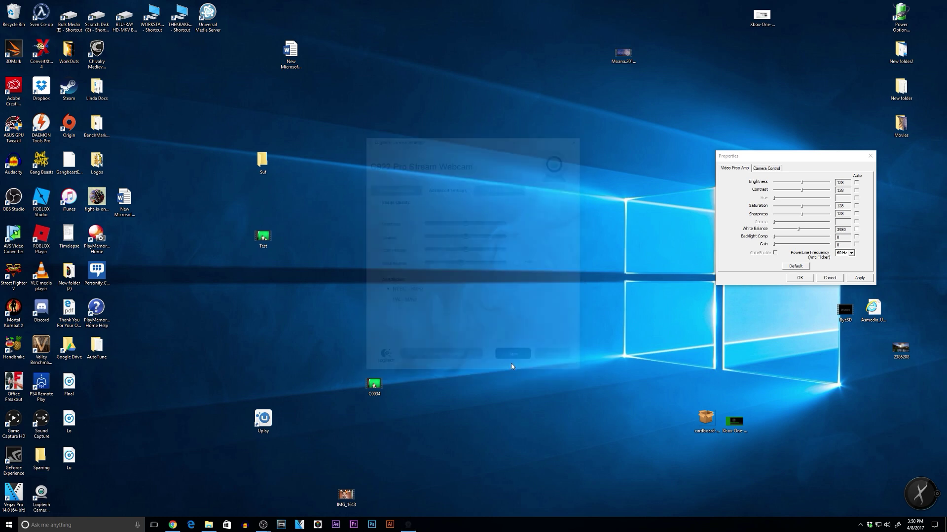
{"action": "mouse_move", "coordinate": [262, 527]}
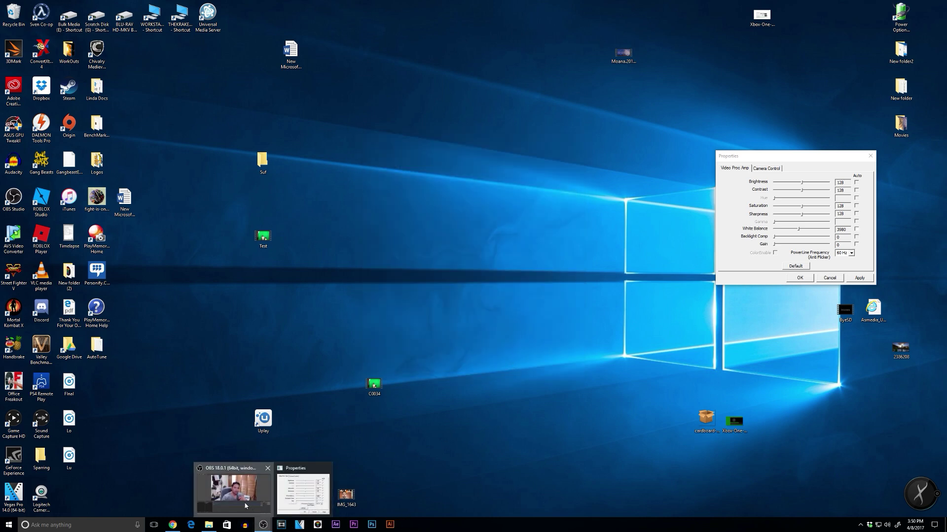
{"action": "left_click", "coordinate": [233, 493]}
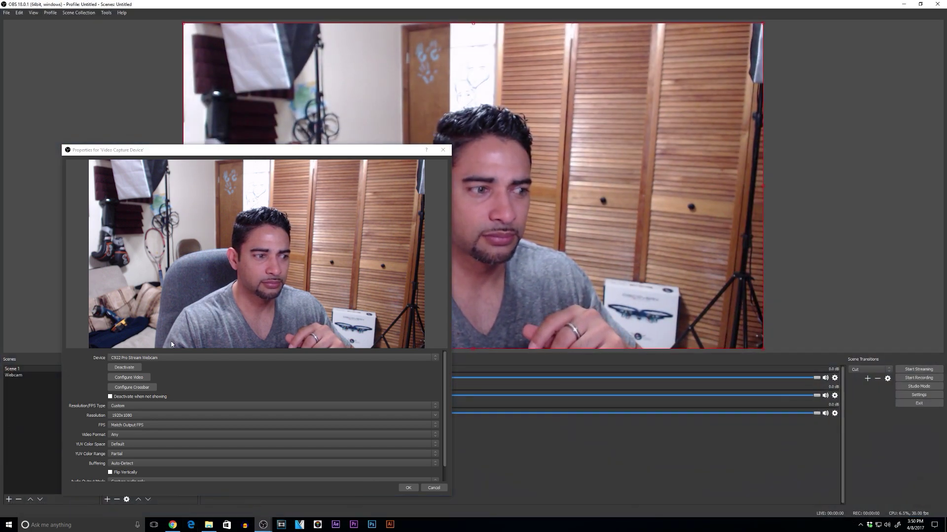
Move the Video Capture Device properties below the preview, keeping the webcam adjustment window in front.
{"action": "mouse_move", "coordinate": [264, 526]}
{"action": "left_click", "coordinate": [301, 495]}
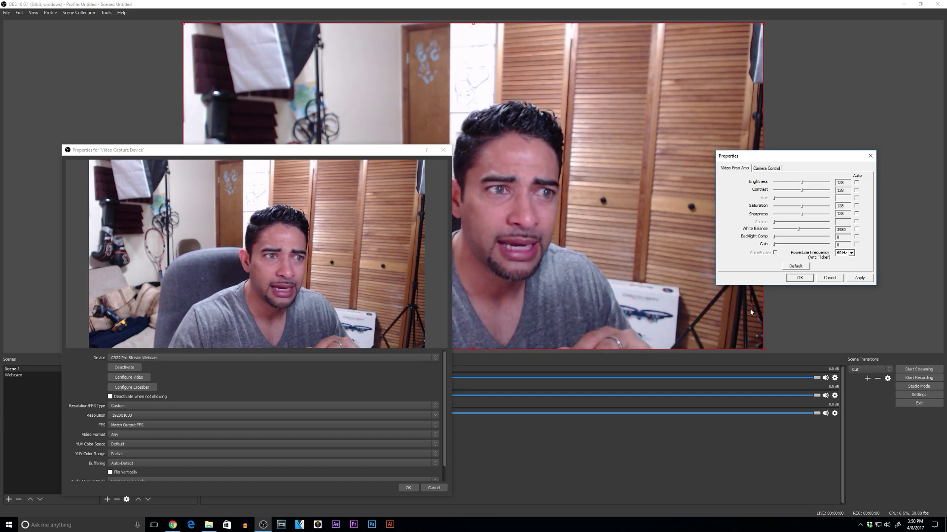
{"action": "left_click_drag", "start_coordinate": [365, 156], "coordinate": [276, 238]}
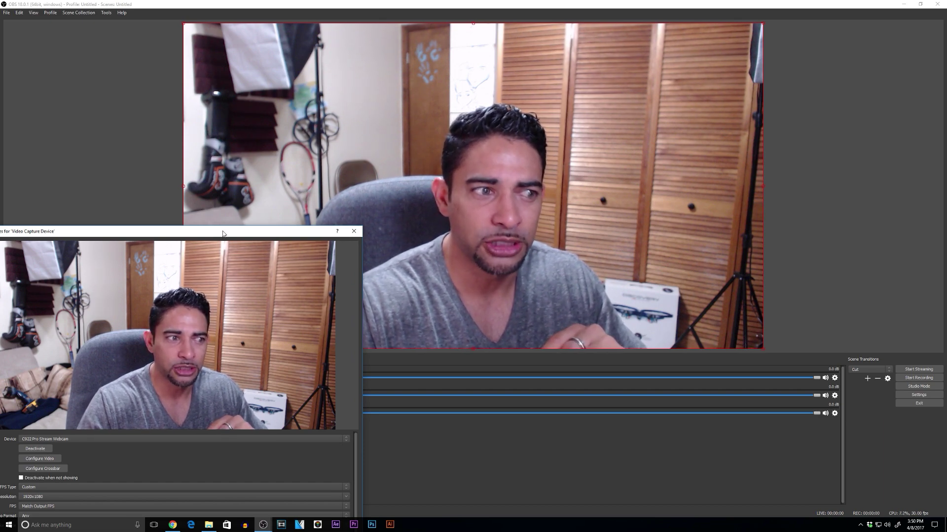
{"action": "left_click_drag", "start_coordinate": [223, 233], "coordinate": [411, 99]}
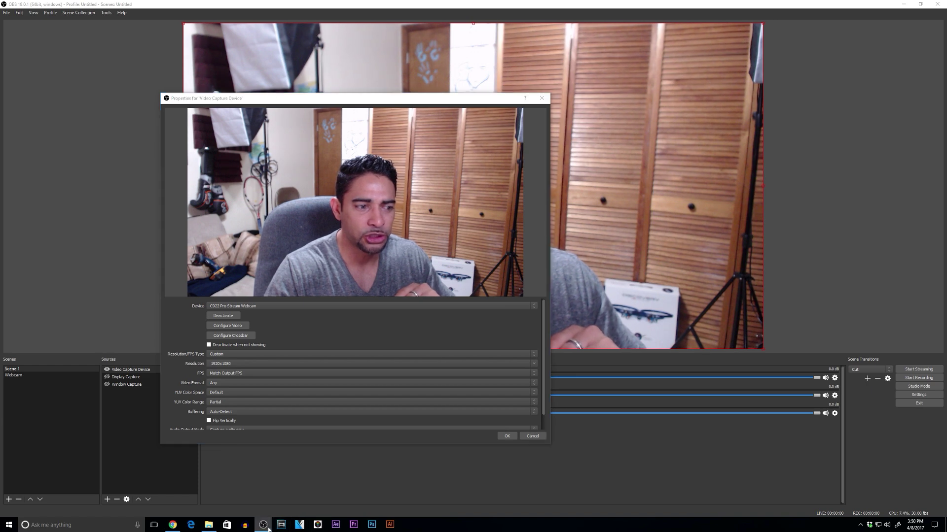
{"action": "mouse_move", "coordinate": [266, 526]}
{"action": "left_click", "coordinate": [304, 492]}
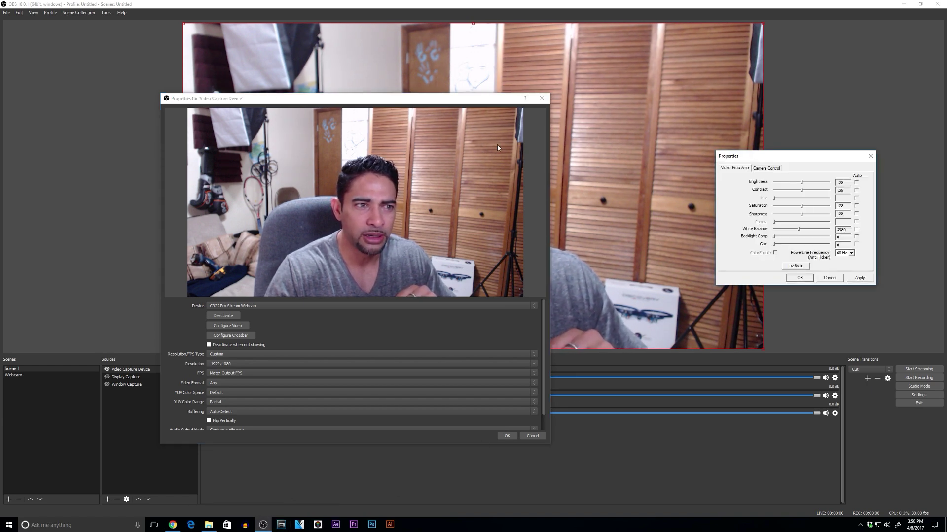
{"action": "left_click_drag", "start_coordinate": [419, 104], "coordinate": [461, 321]}
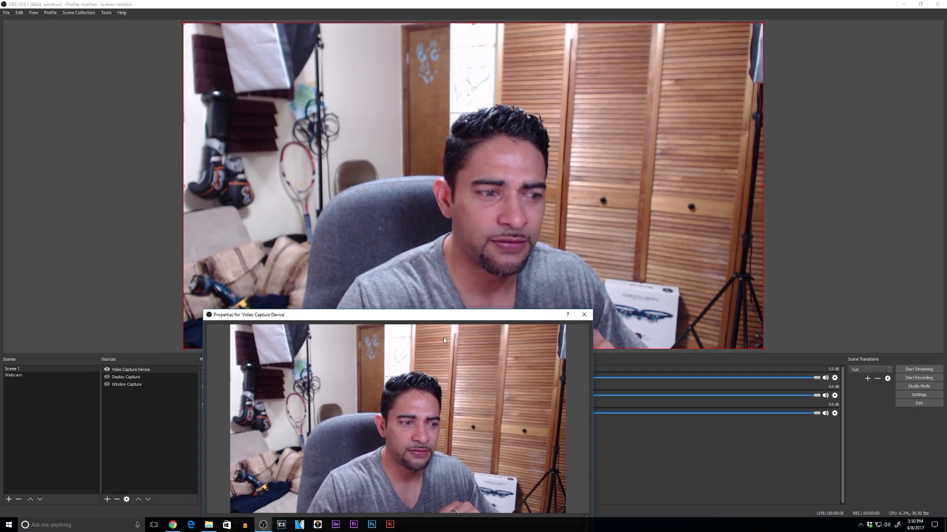
Try webcam sharpness at its maximum 255 and minimum 0, then move the capture properties up.
{"action": "mouse_move", "coordinate": [264, 525]}
{"action": "left_click", "coordinate": [298, 491]}
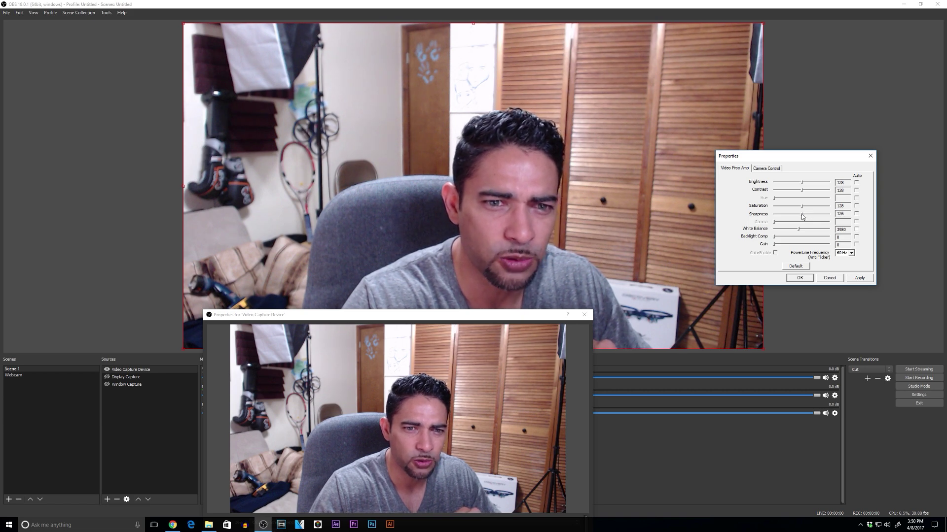
{"action": "left_click_drag", "start_coordinate": [826, 217], "coordinate": [841, 218]}
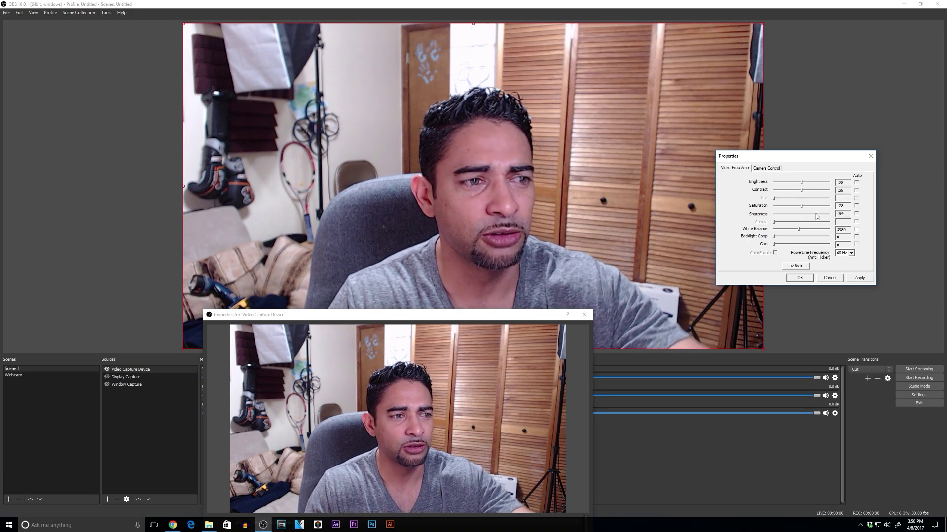
{"action": "mouse_move", "coordinate": [816, 215]}
{"action": "left_mouse_down"}
{"action": "mouse_move", "coordinate": [774, 215]}
{"action": "mouse_move", "coordinate": [807, 218]}
{"action": "left_mouse_up"}
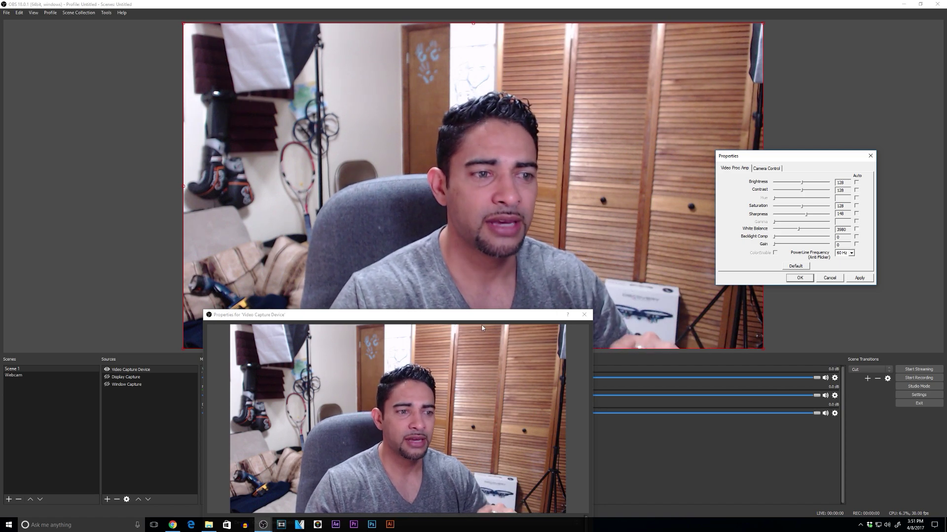
{"action": "left_click_drag", "start_coordinate": [484, 318], "coordinate": [522, 164]}
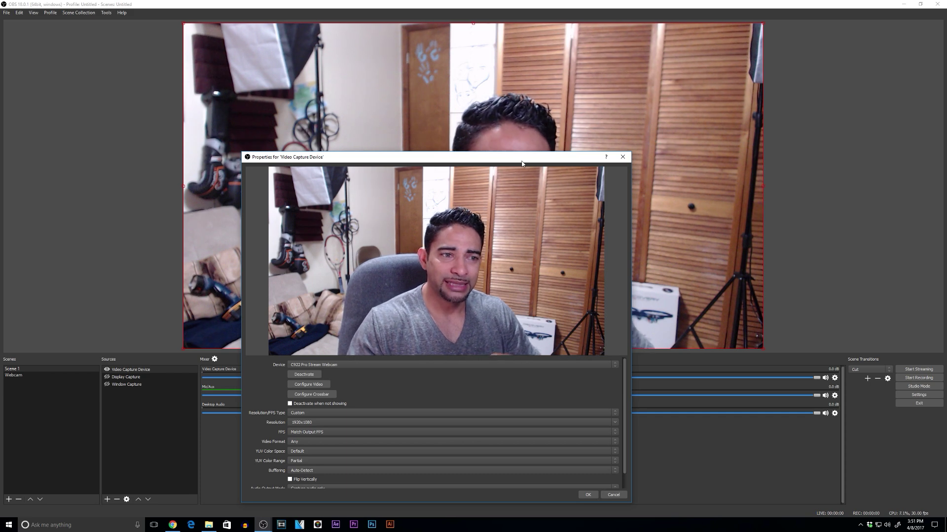
Park the Video Capture Device dialog at the upper left and bring the Video Proc Amp window forward.
{"action": "left_click_drag", "start_coordinate": [522, 164], "coordinate": [525, 71]}
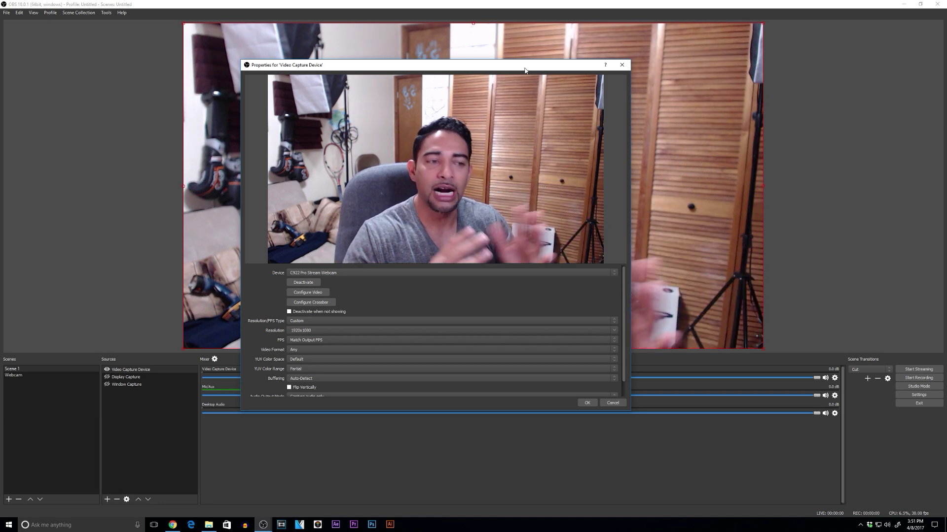
{"action": "left_click_drag", "start_coordinate": [525, 66], "coordinate": [399, 177]}
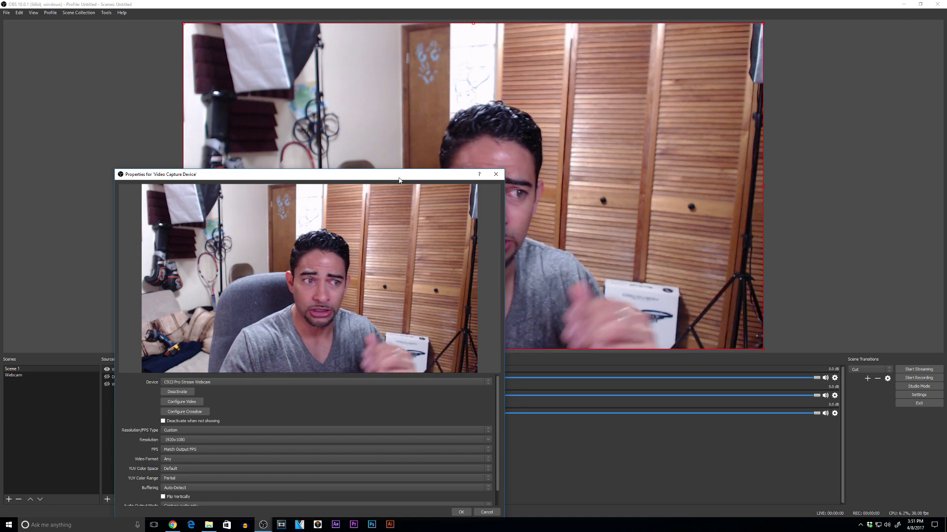
{"action": "left_click_drag", "start_coordinate": [398, 180], "coordinate": [332, 45]}
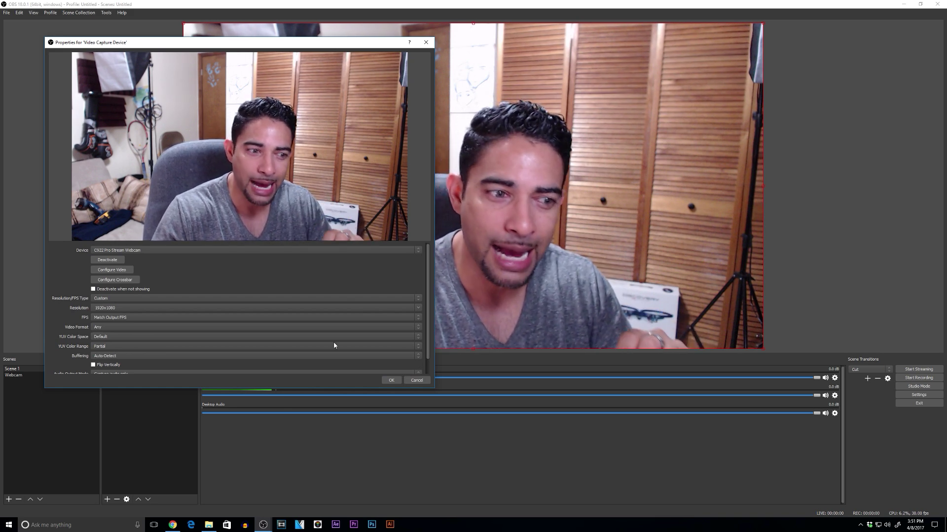
{"action": "left_click", "coordinate": [263, 524]}
{"action": "left_click", "coordinate": [299, 475]}
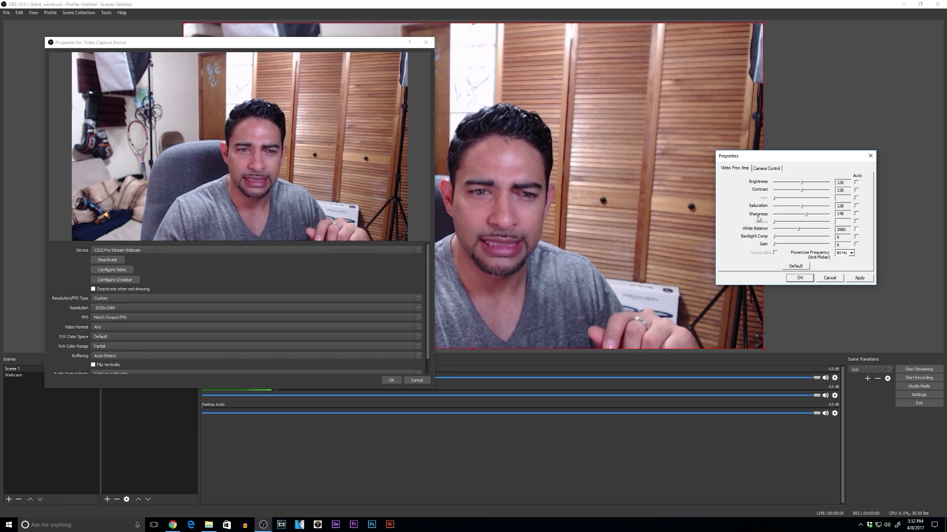
Raise webcam saturation from 128 to 136, close the adjustment window, then bring it back.
{"action": "left_click_drag", "start_coordinate": [802, 210], "coordinate": [803, 210]}
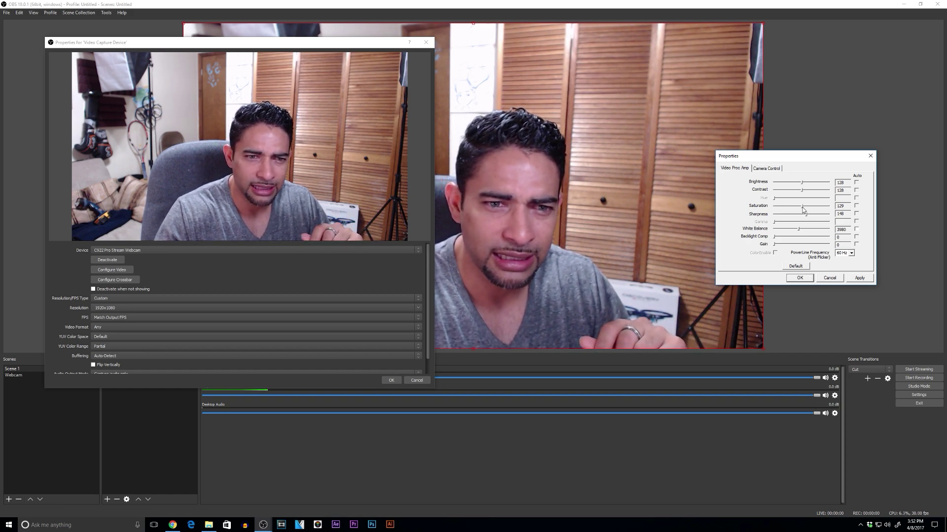
{"action": "mouse_move", "coordinate": [804, 209]}
{"action": "left_mouse_down"}
{"action": "mouse_move", "coordinate": [837, 209]}
{"action": "mouse_move", "coordinate": [763, 209]}
{"action": "mouse_move", "coordinate": [809, 208]}
{"action": "left_mouse_up"}
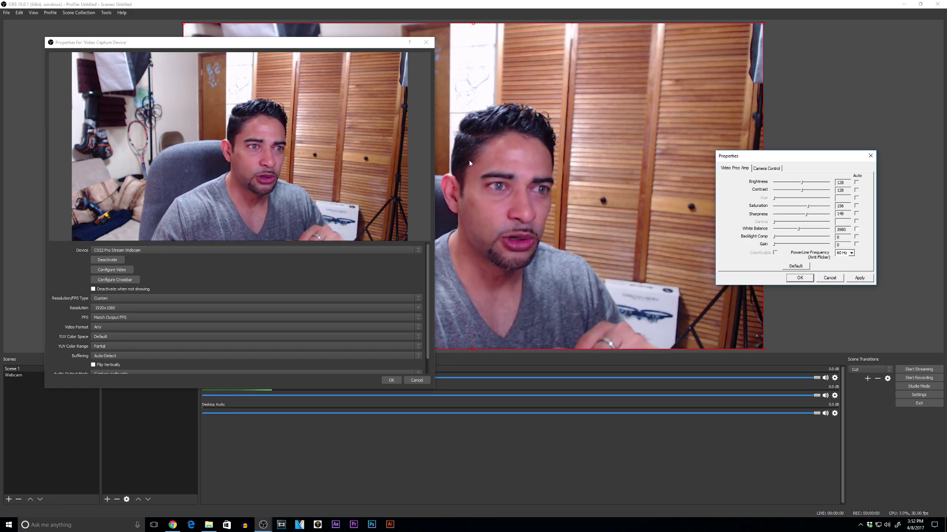
{"action": "key", "text": "Return"}
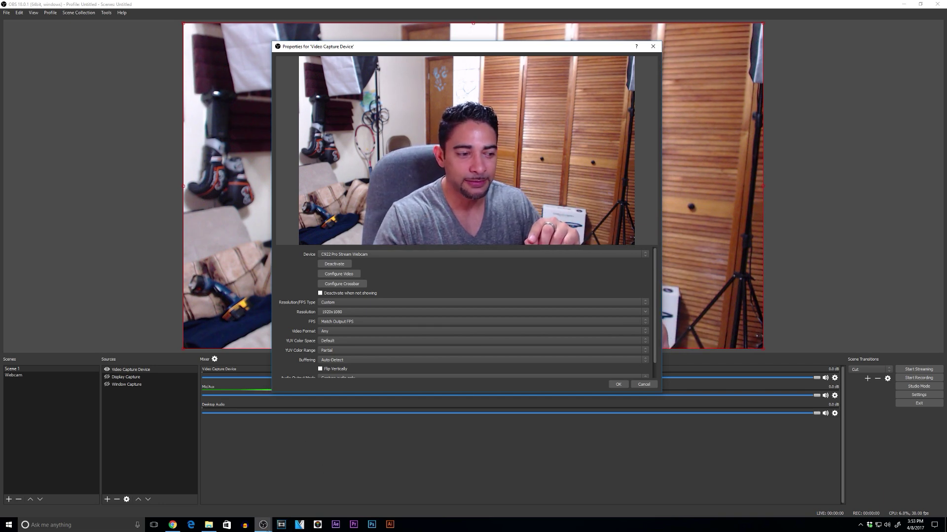
{"action": "mouse_move", "coordinate": [265, 526]}
{"action": "left_click", "coordinate": [303, 490]}
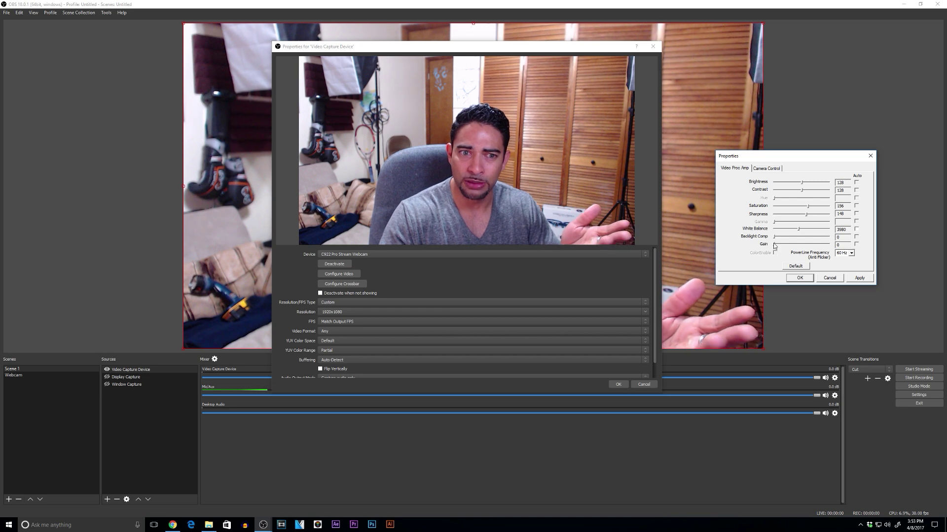
Raise the webcam's Video Proc Amp gain from 0 to 179.
{"action": "left_click_drag", "start_coordinate": [775, 245], "coordinate": [776, 244]}
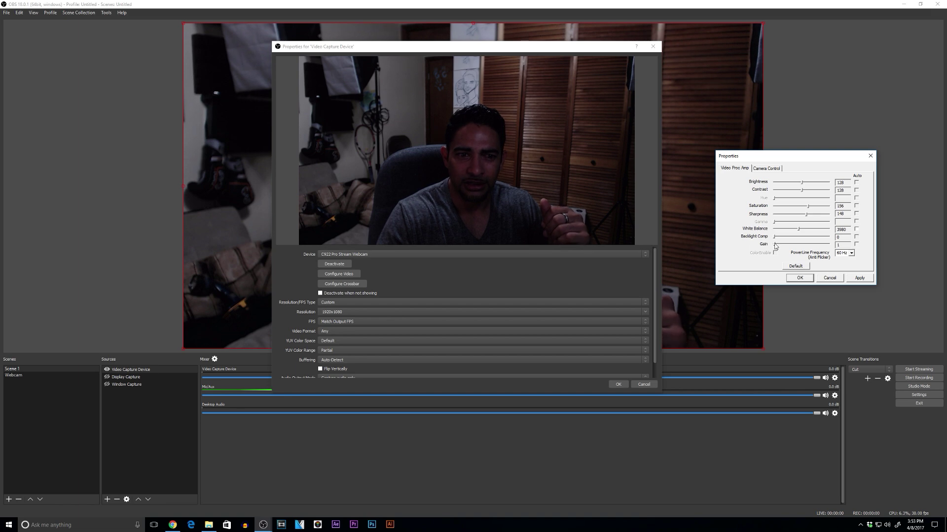
{"action": "left_click_drag", "start_coordinate": [782, 247], "coordinate": [791, 247]}
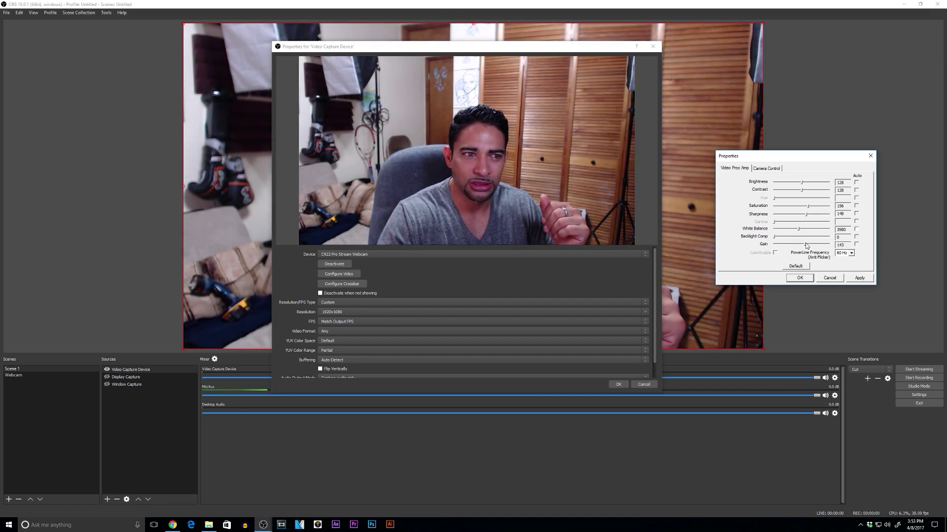
{"action": "left_click_drag", "start_coordinate": [807, 245], "coordinate": [810, 245]}
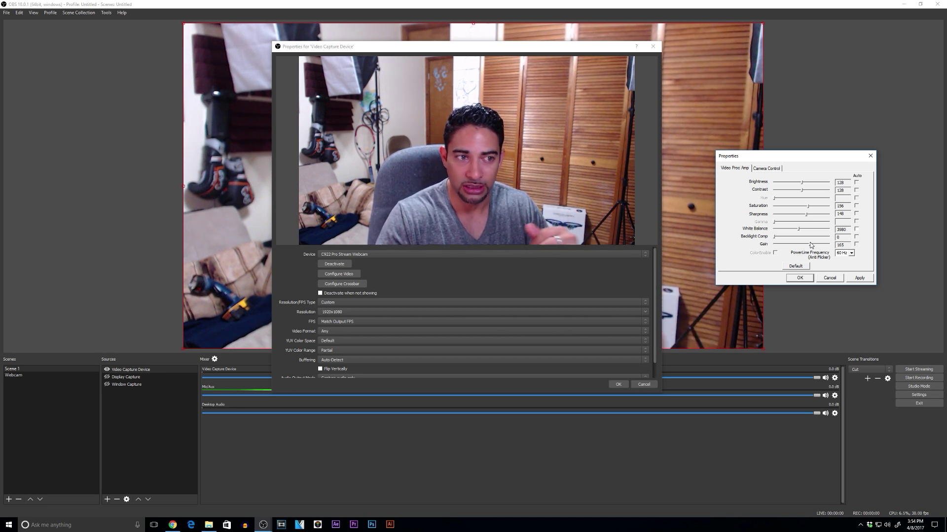
{"action": "left_click_drag", "start_coordinate": [811, 244], "coordinate": [813, 244]}
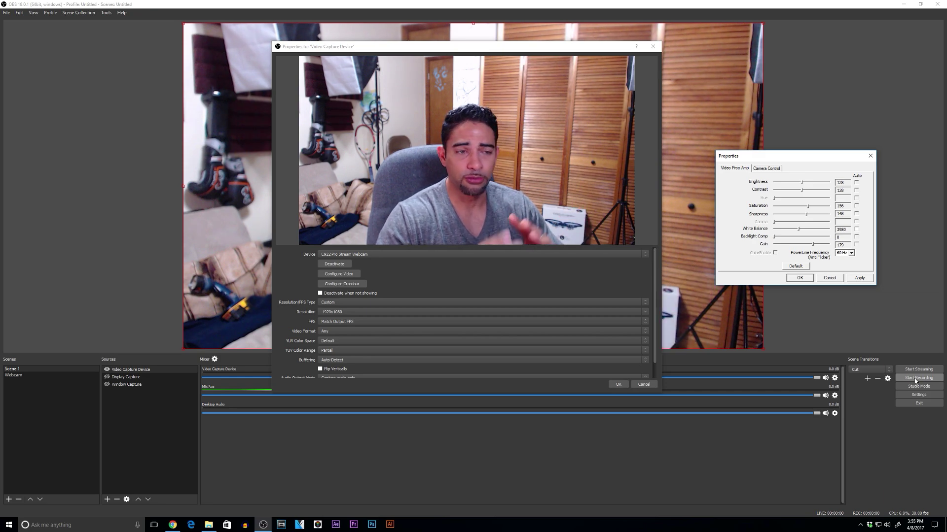
Confirm the webcam dialogs with OK, keeping gain 179, saturation 136, sharpness 148, white balance 3980.
{"action": "left_click", "coordinate": [660, 46]}
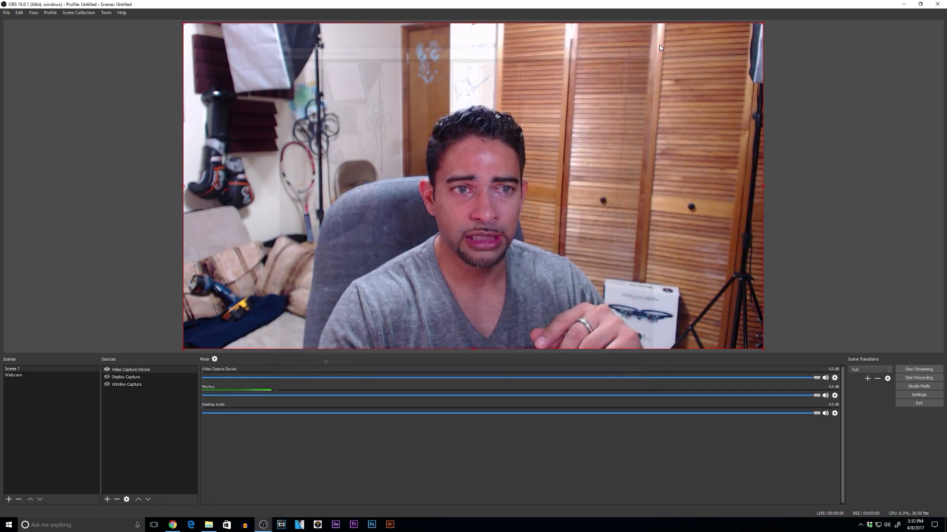